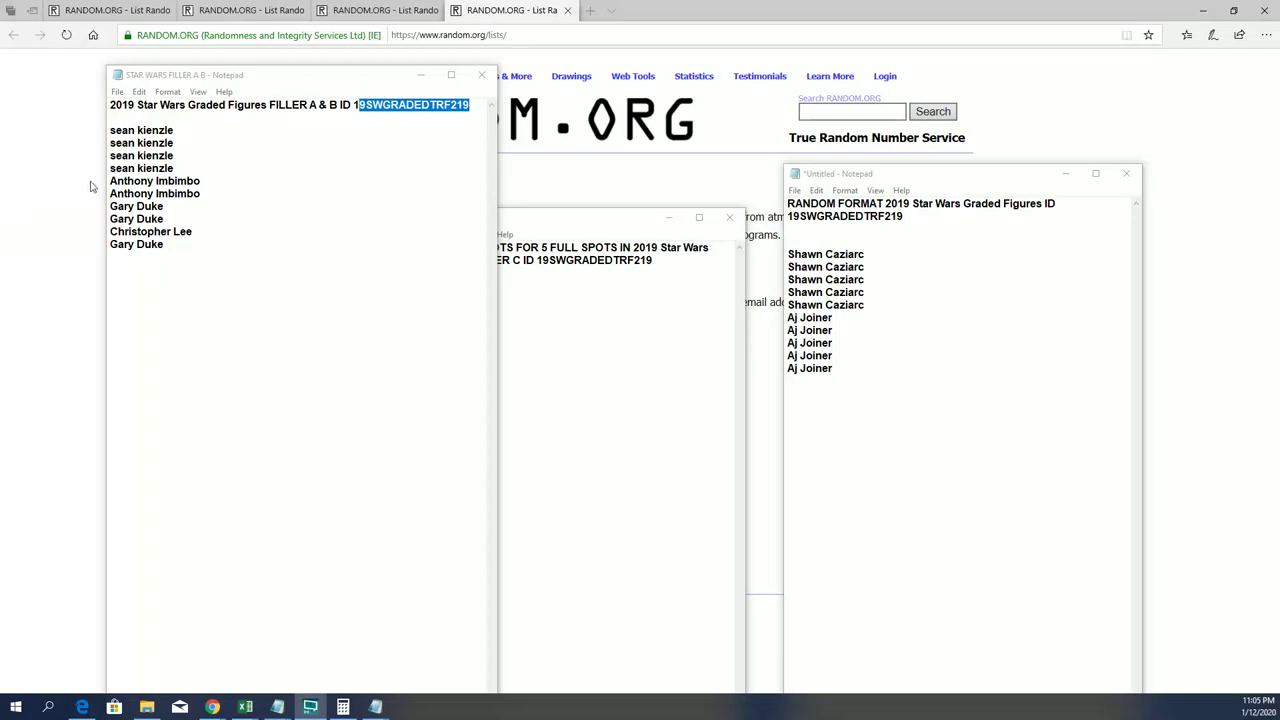
- Append the FILLER A & B names to the end of the RANDOM FORMAT list
key("shift+Left")
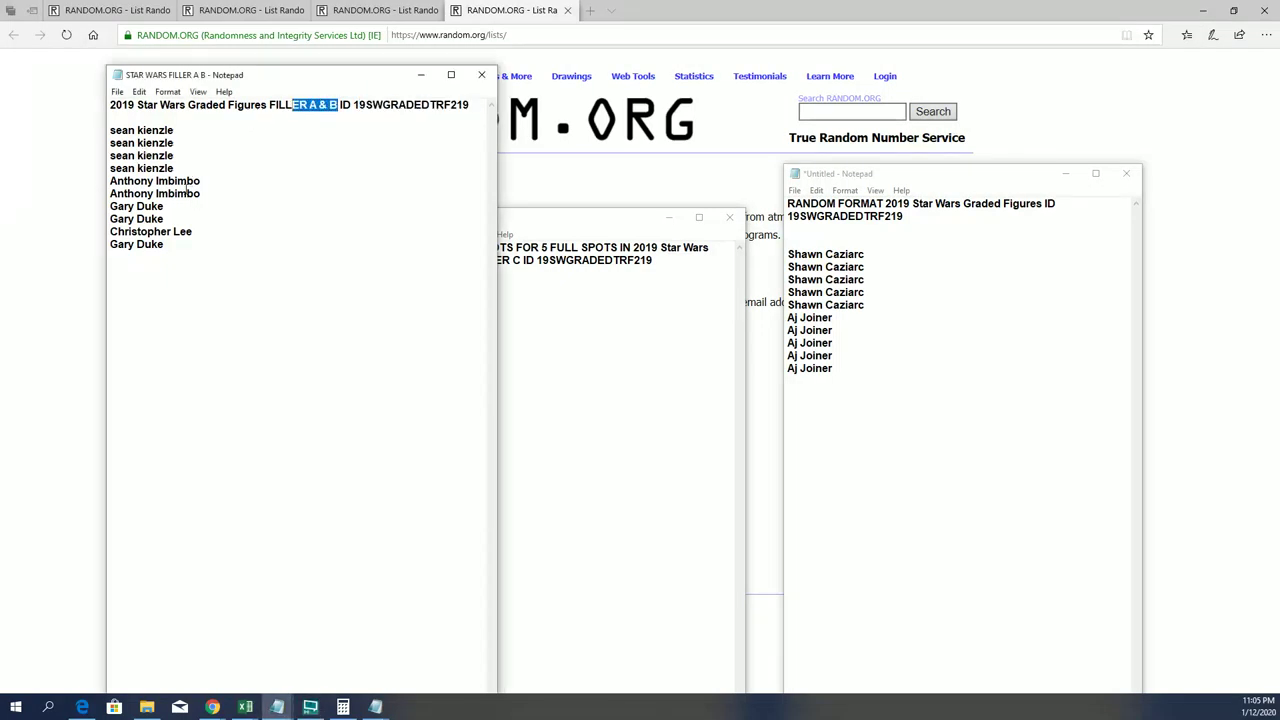
mouse_move(618, 226)
left_mouse_down()
mouse_move(640, 140)
mouse_move(680, 100)
mouse_move(666, 96)
left_mouse_up()
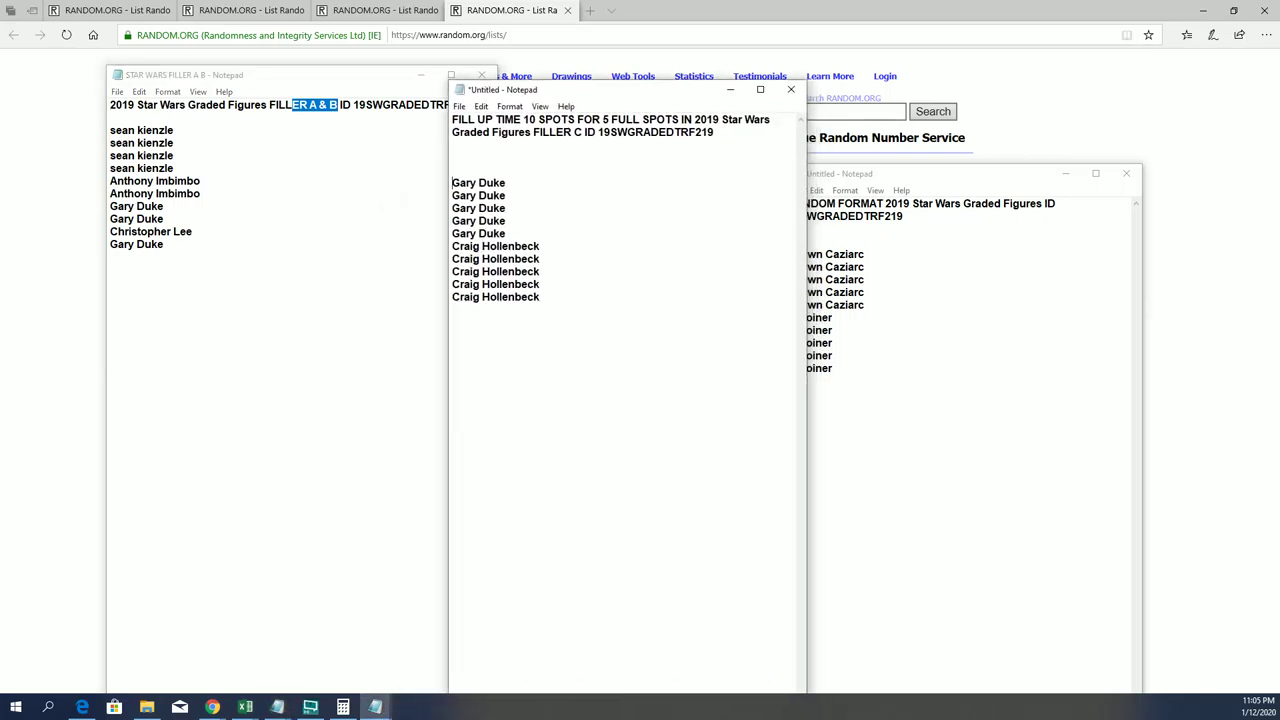
mouse_move(164, 244)
left_mouse_down()
mouse_move(140, 131)
mouse_move(110, 131)
left_mouse_up()
right_click(128, 150)
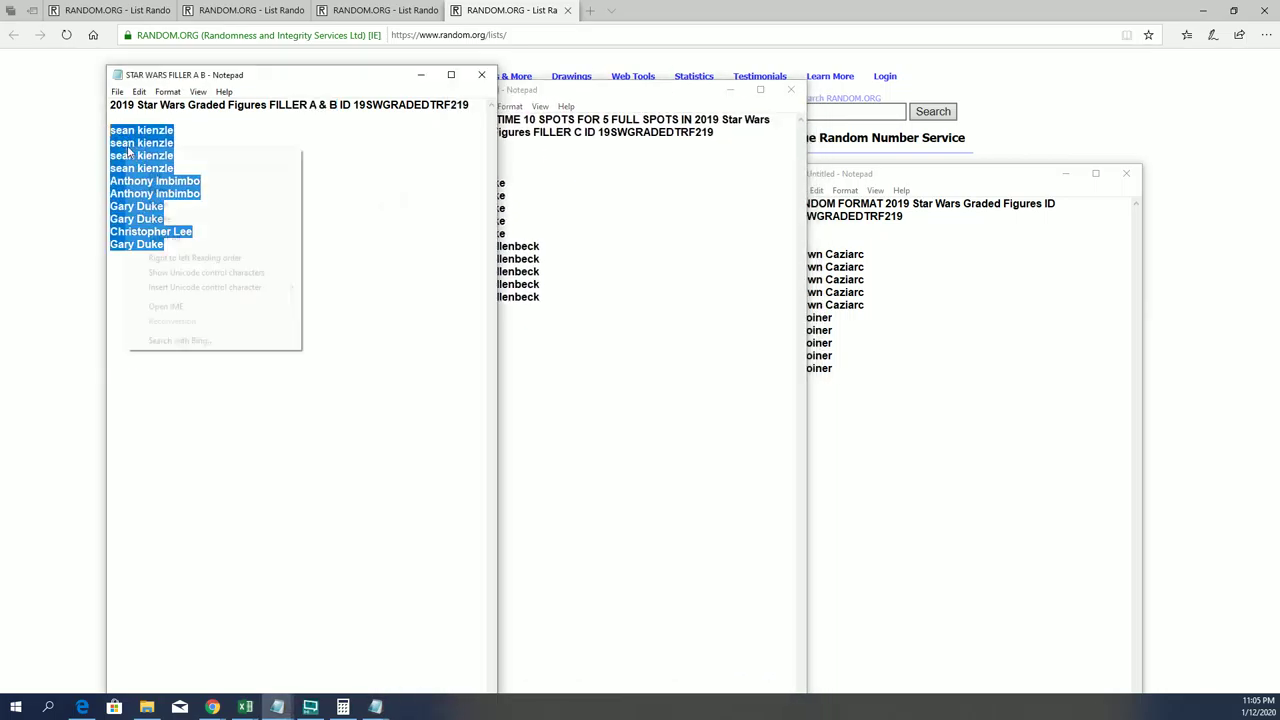
left_click(145, 189)
left_click(983, 170)
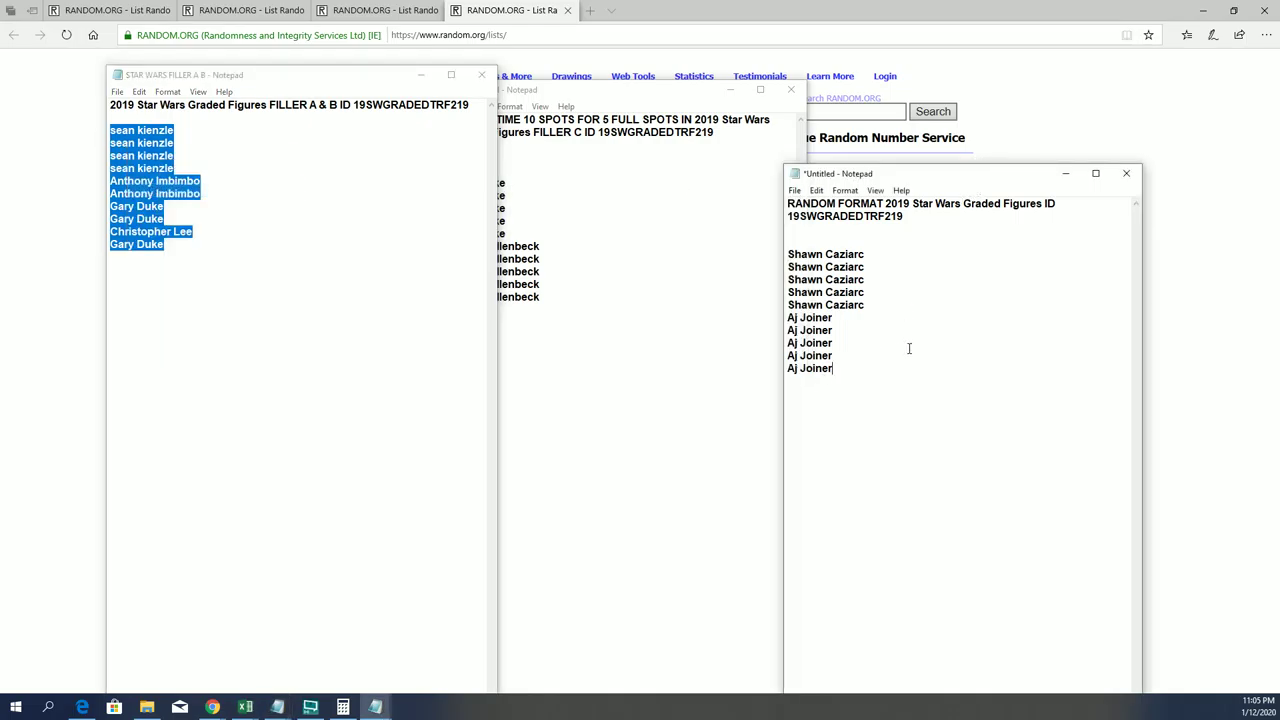
key("ctrl+v")
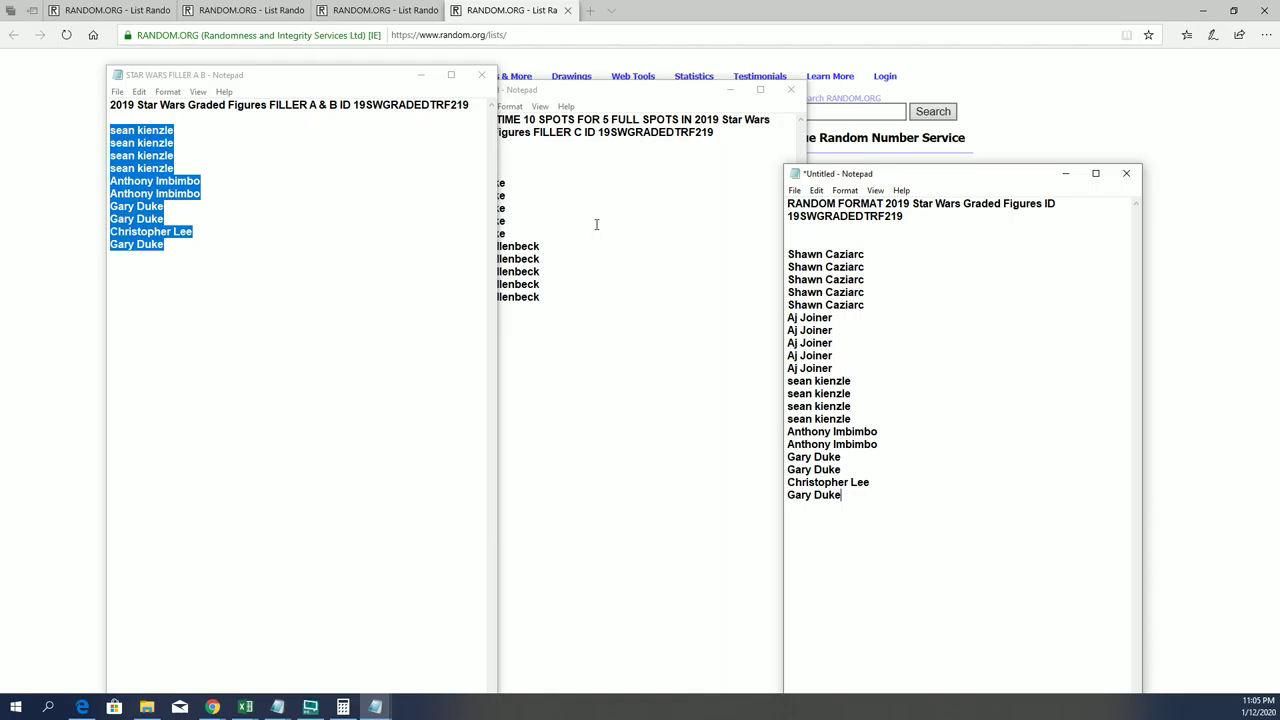
- Copy the FILLER C names and minimize both Notepad windows to reveal the randomizer
left_click(648, 100)
key("shift+Up")
key("shift+Up")
key("shift+Up")
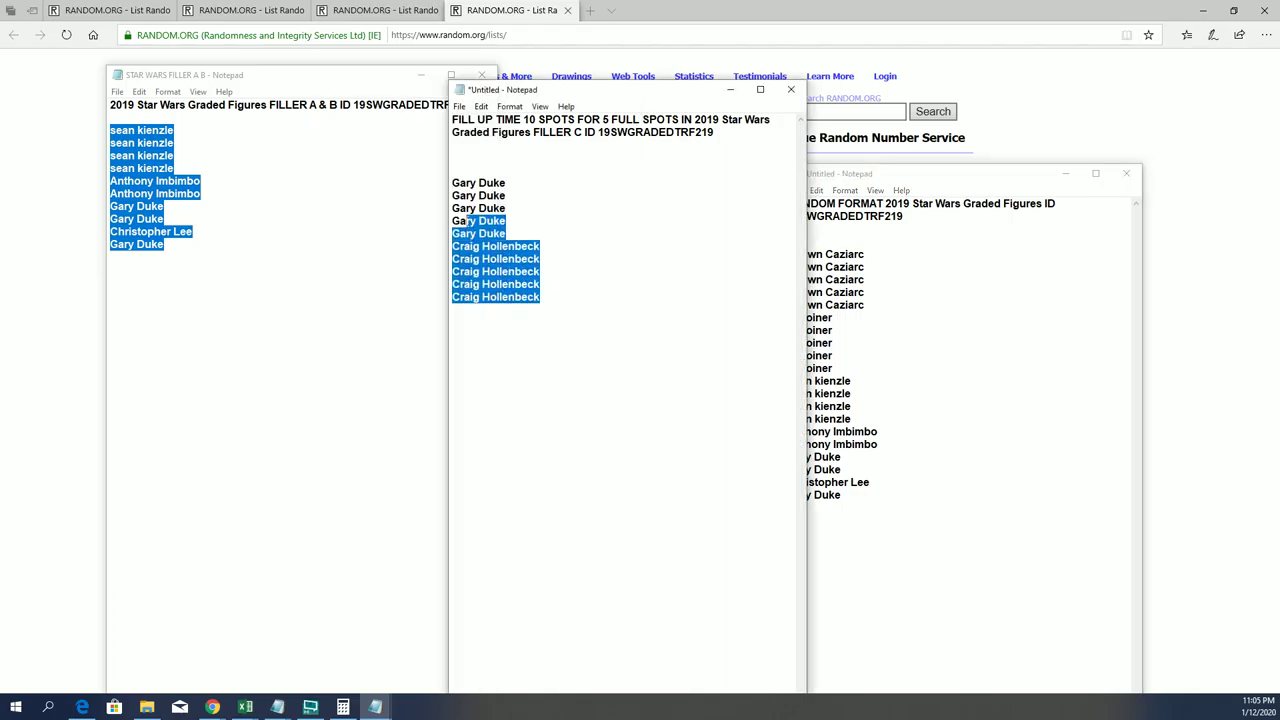
key("shift+Home")
right_click(469, 194)
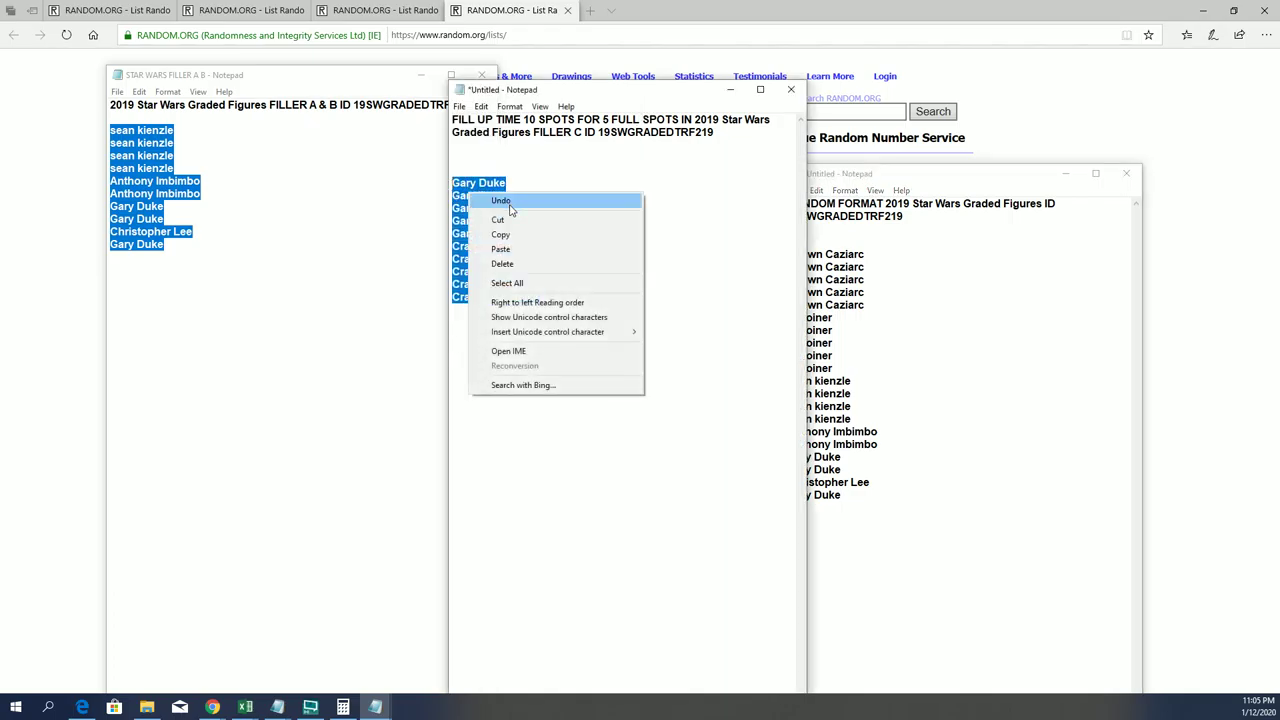
left_click(502, 237)
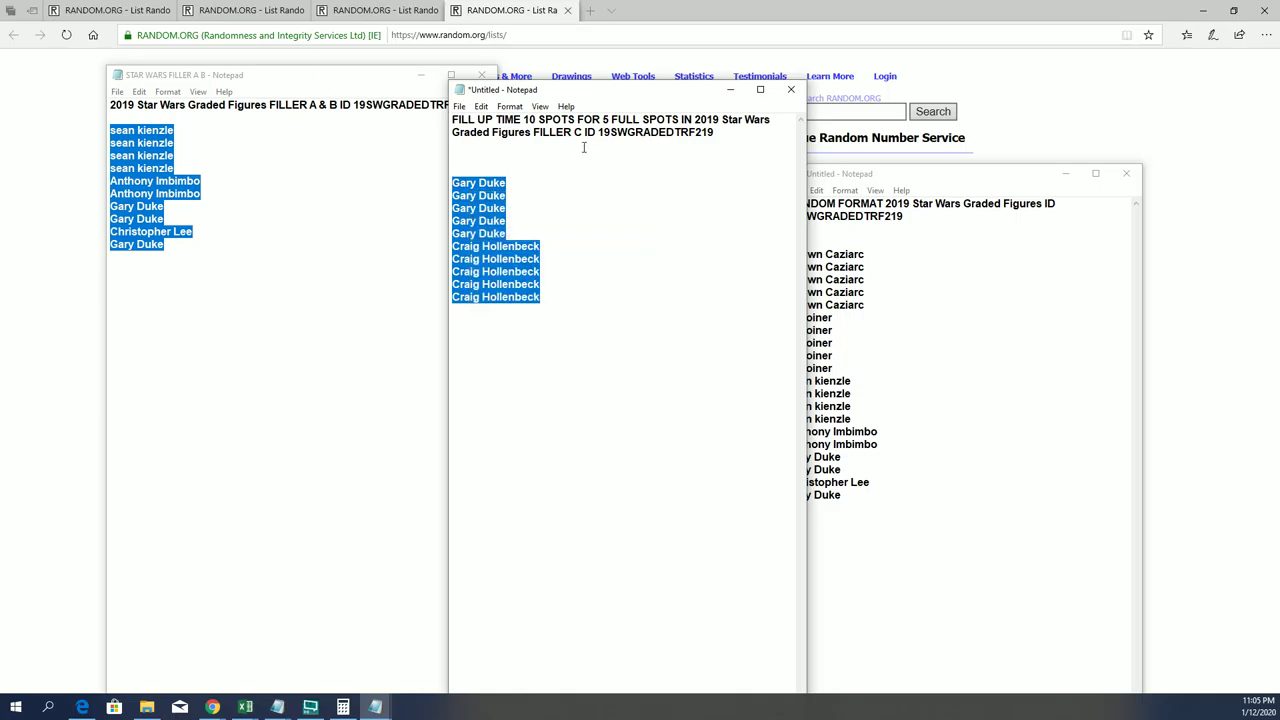
left_click_drag(590, 132, 531, 132)
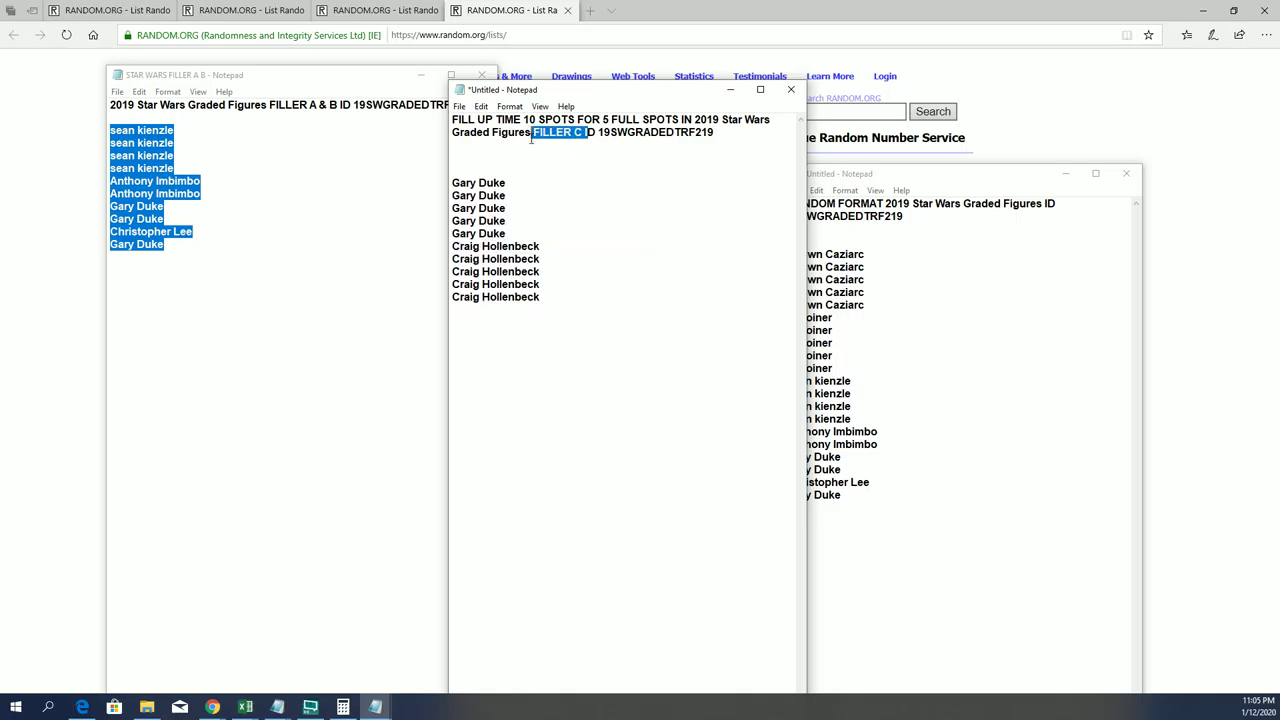
left_click(730, 89)
left_click(420, 75)
- Paste the ten FILLER C names into the list box and randomize them
left_click(369, 365)
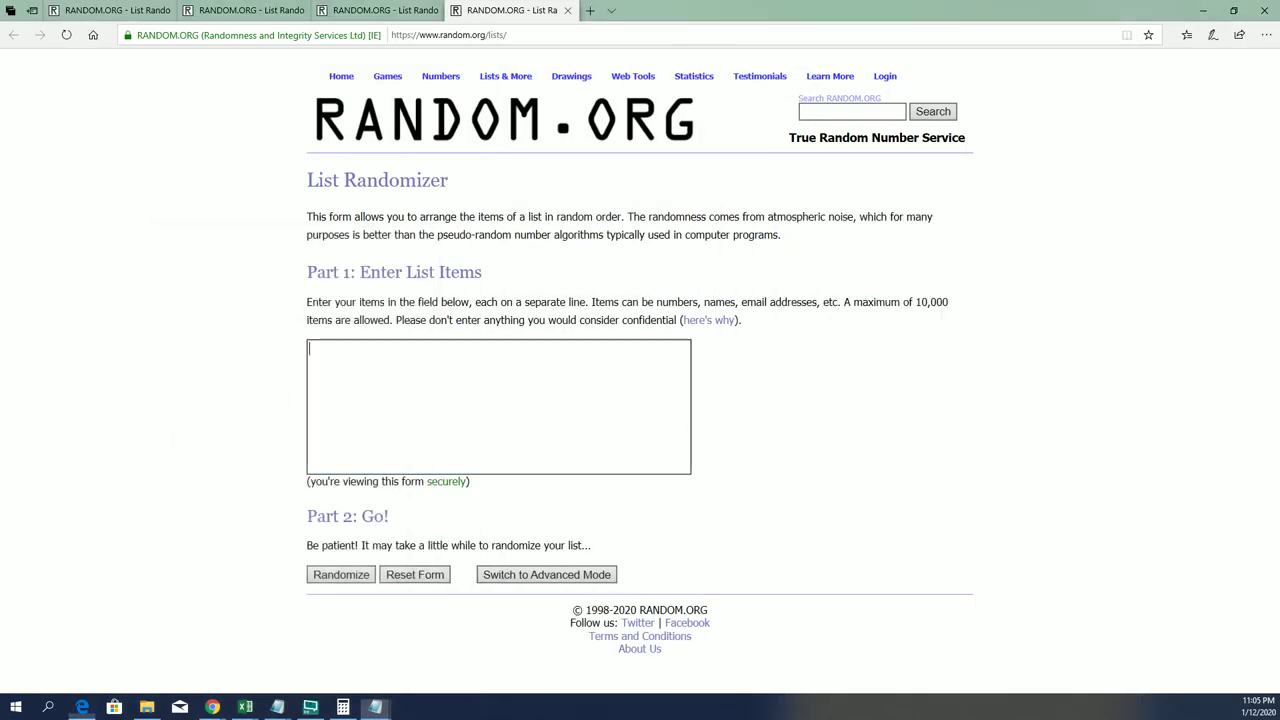
right_click(351, 357)
left_click(369, 371)
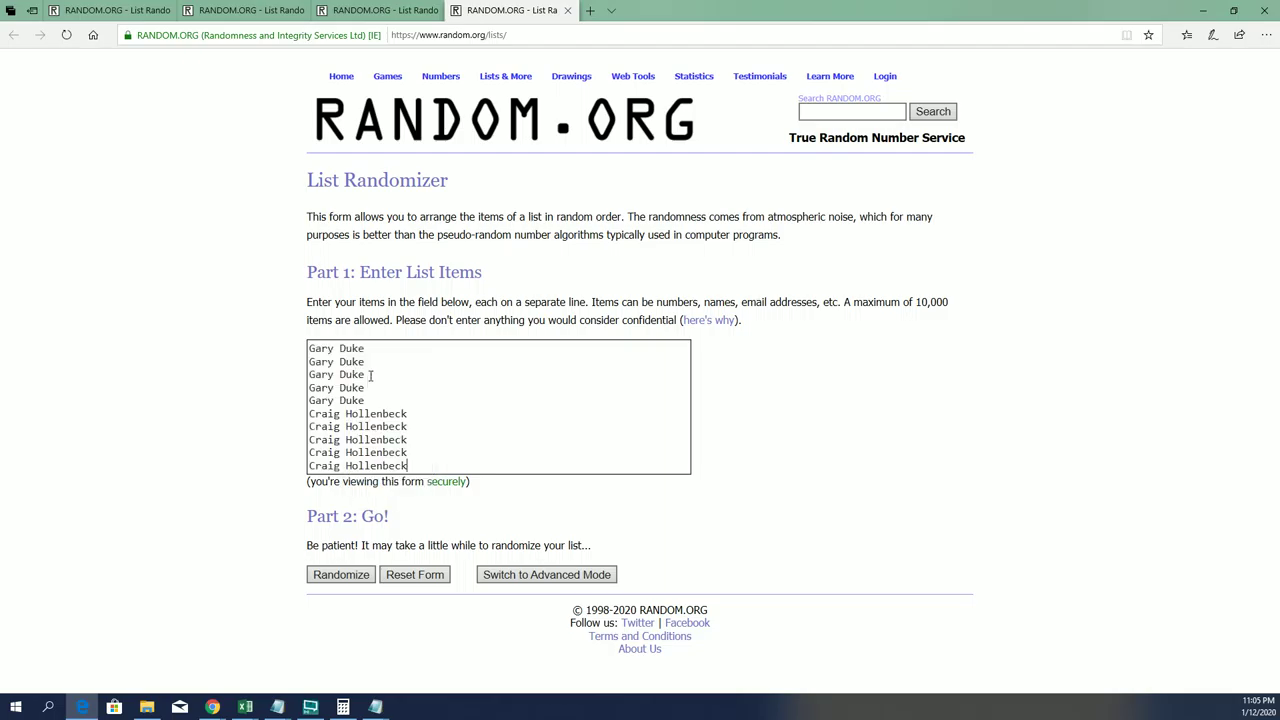
left_click(341, 577)
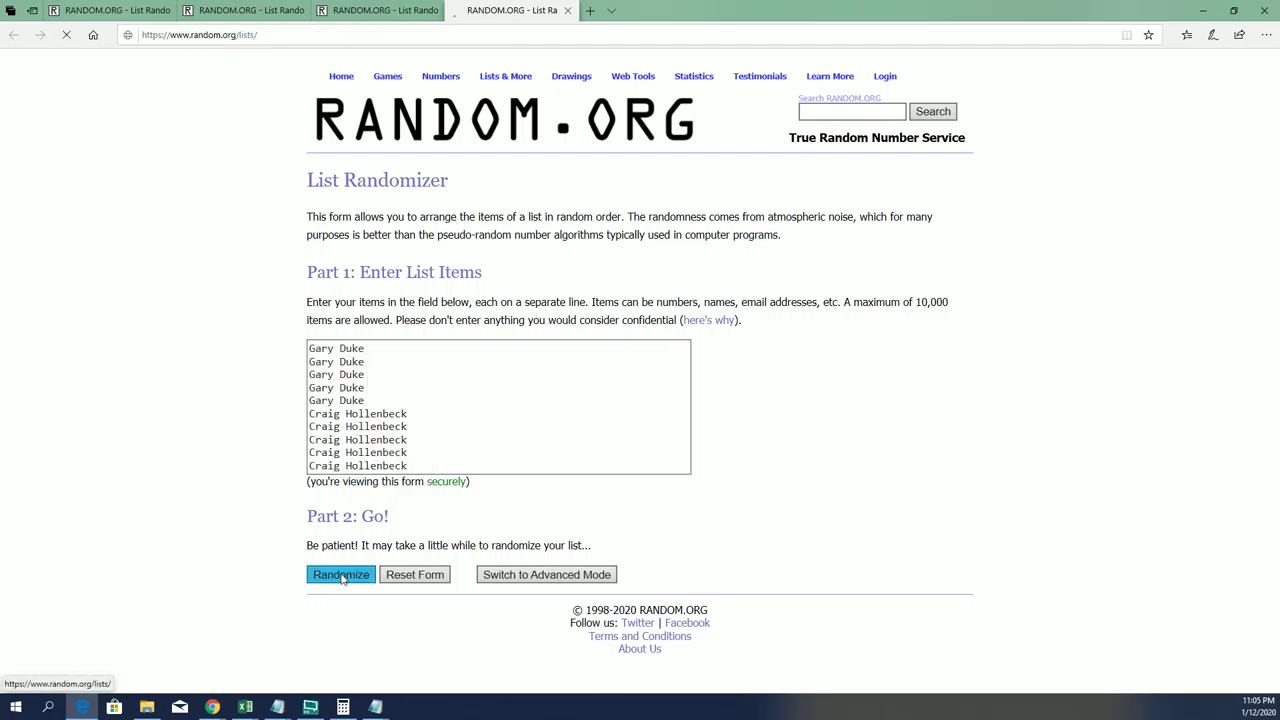
- Reshuffle the randomized FILLER C list repeatedly with Again!
left_click(322, 459)
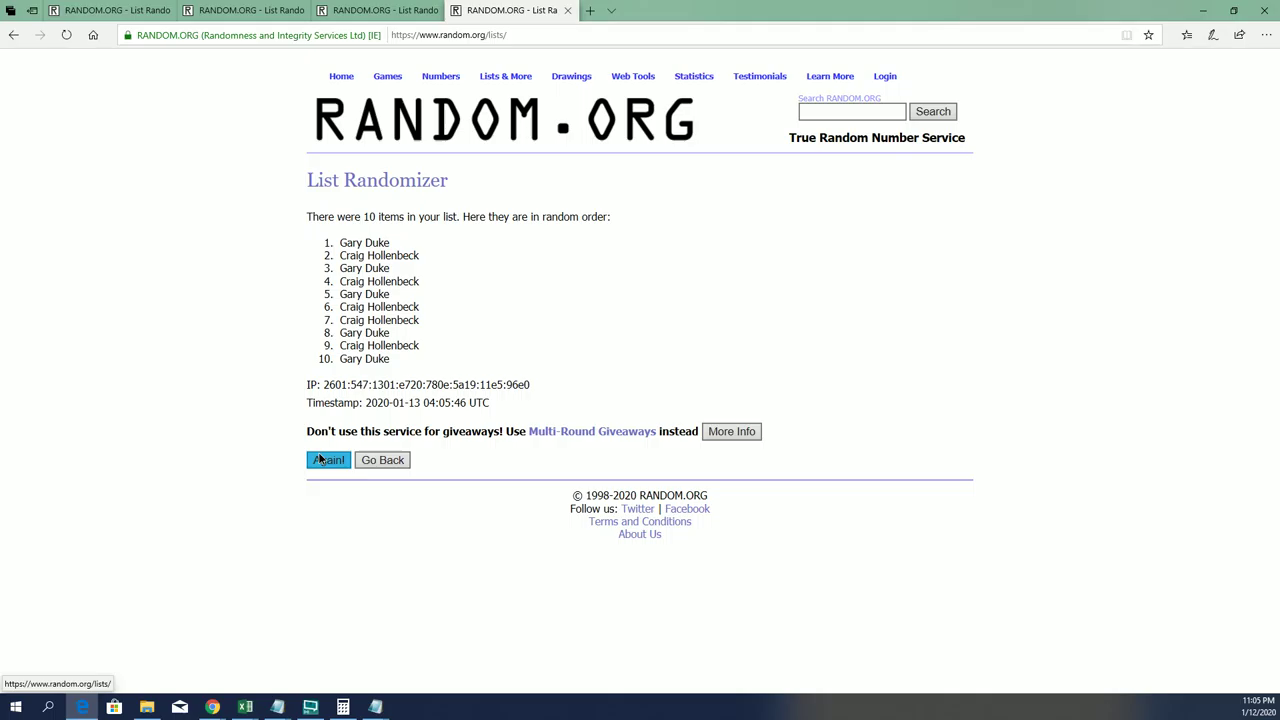
left_click(317, 495)
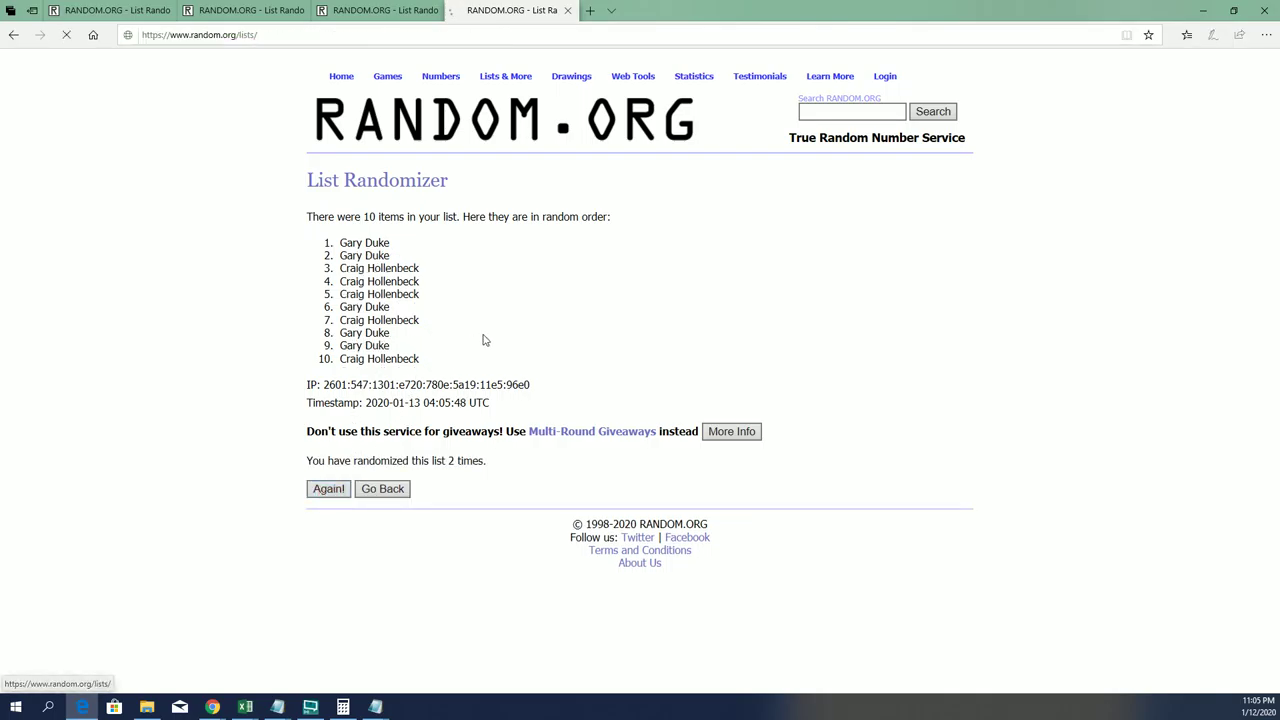
left_click(327, 490)
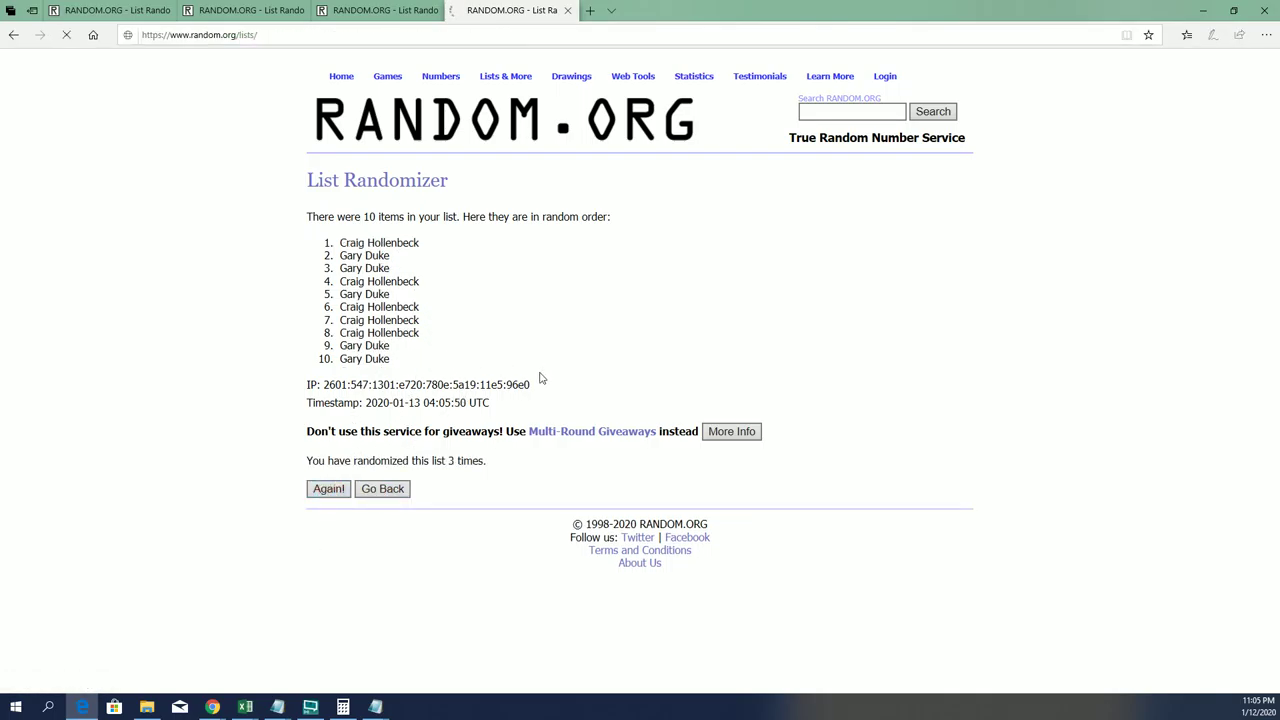
left_click(330, 489)
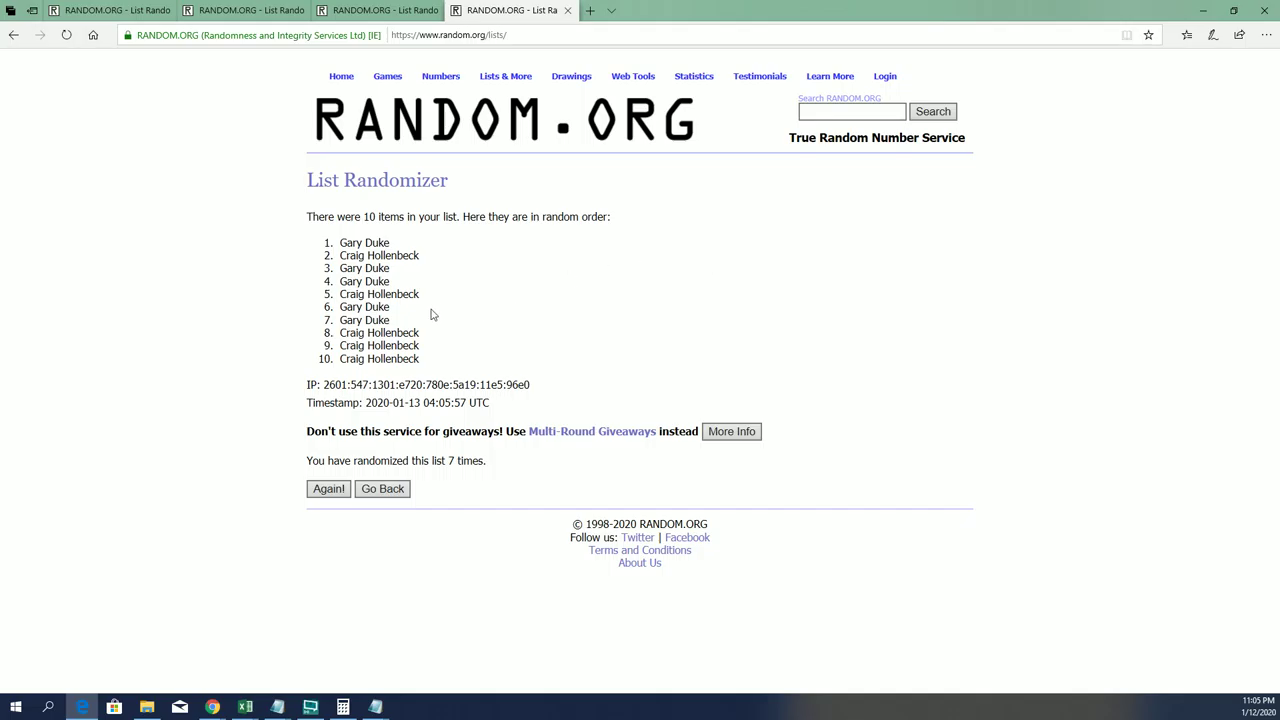
- Copy randomized results 1–5 and paste them at the end of the RANDOM FORMAT Notepad list
left_click_drag(432, 300, 338, 244)
right_click(352, 244)
left_click(378, 253)
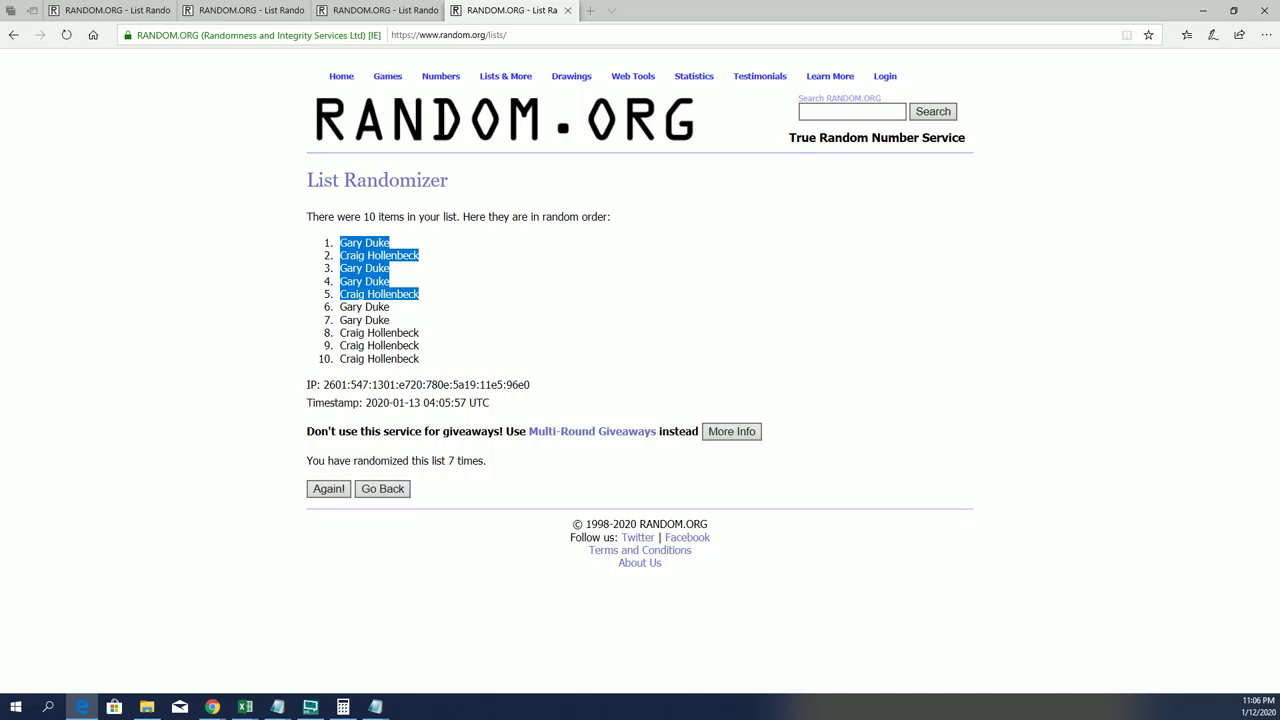
key("alt+Tab")
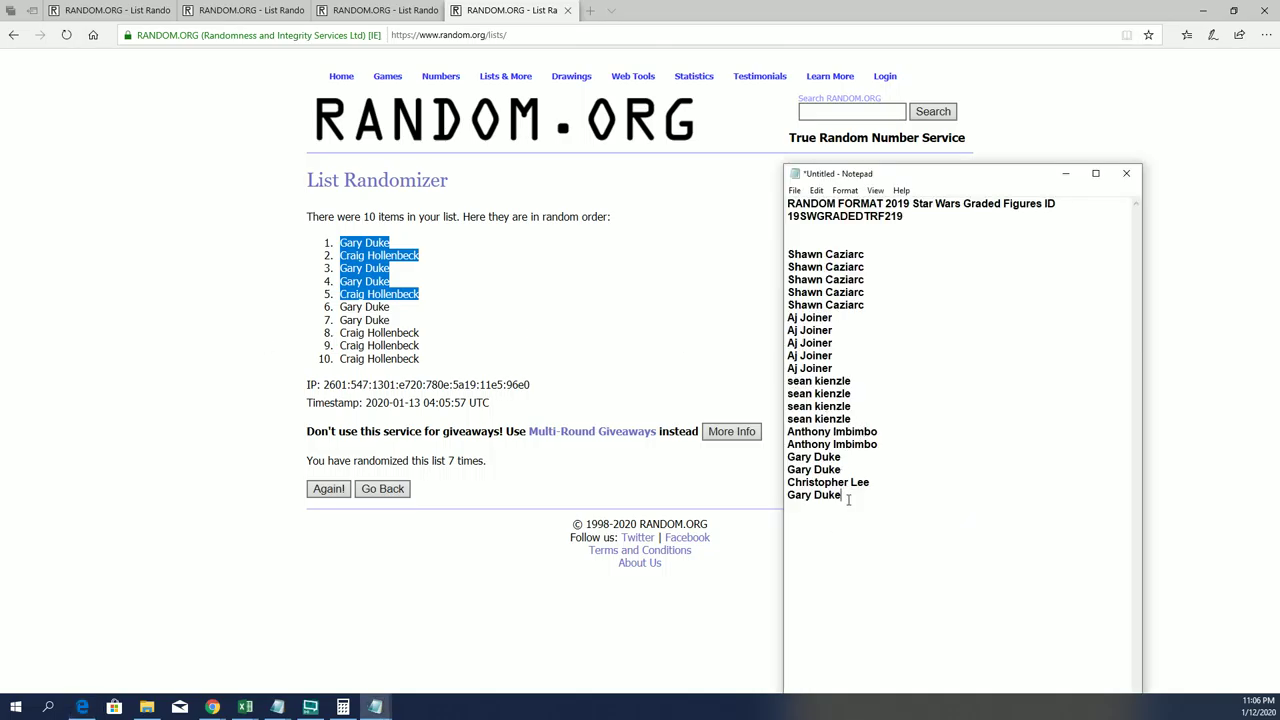
key("ctrl+v")
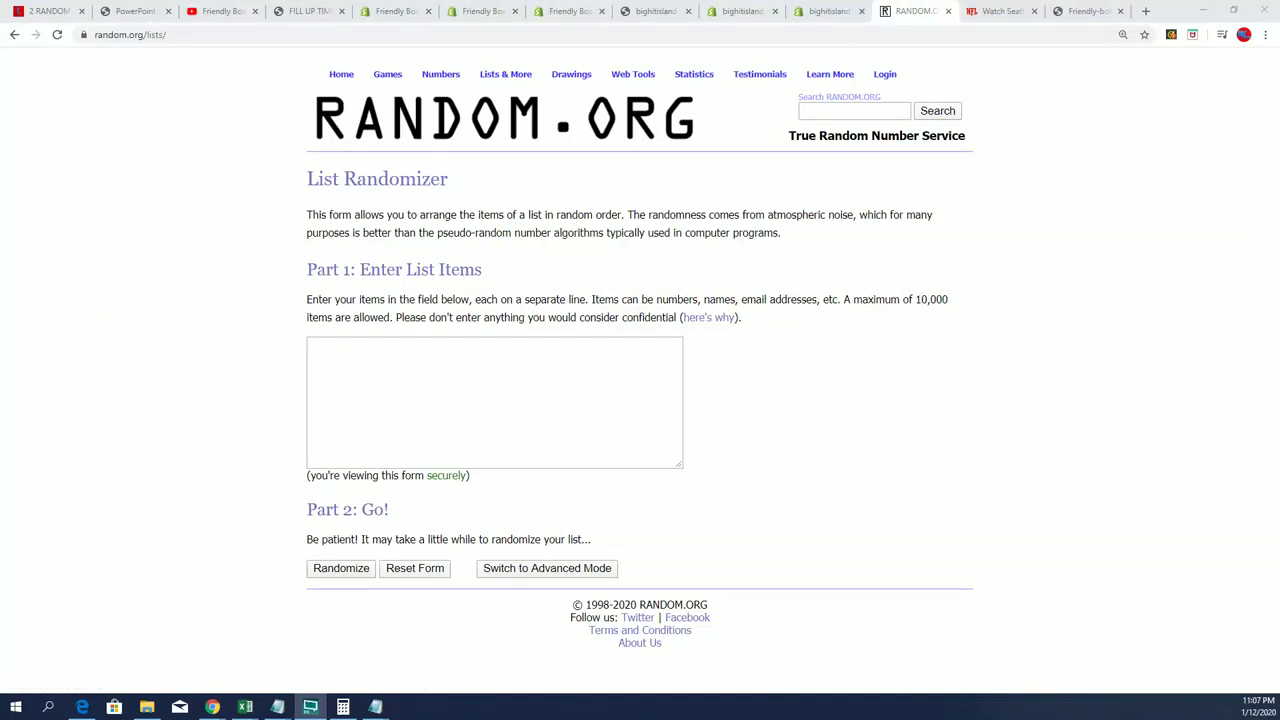
- Copy the 25 RANDOM FORMAT names from Notepad into the list box and randomize them
key("alt+Tab")
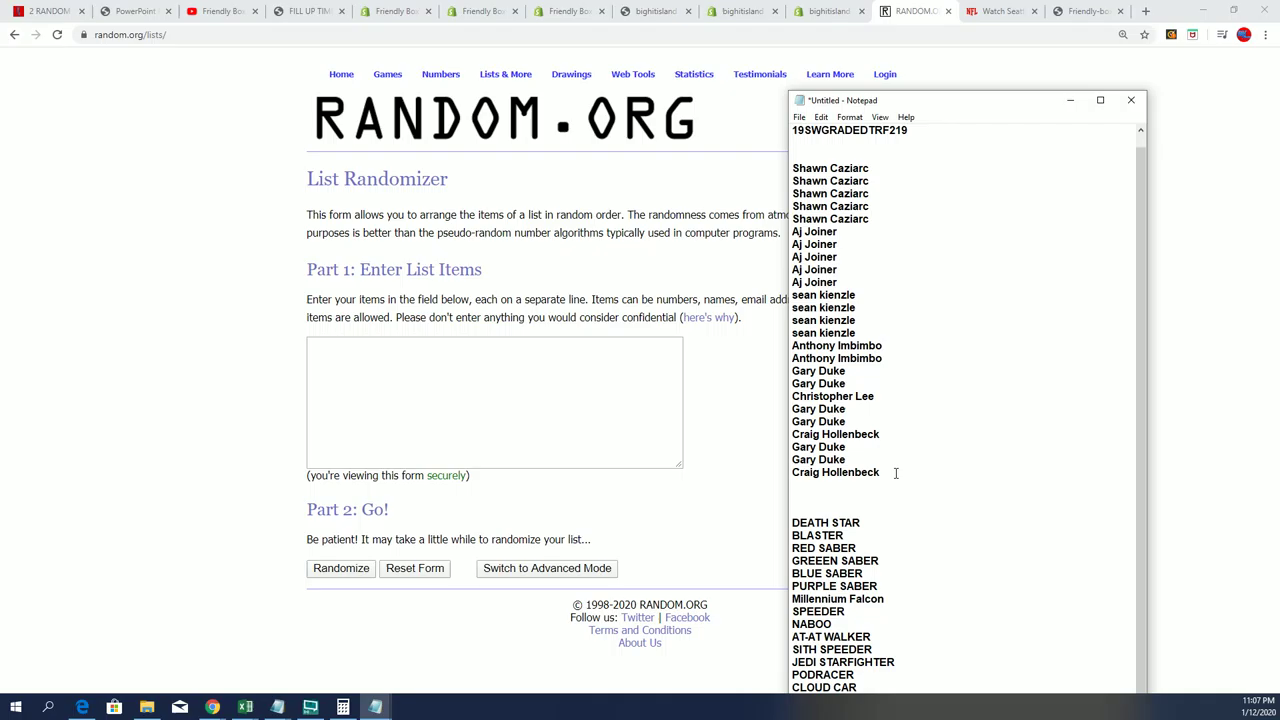
mouse_move(894, 472)
left_mouse_down()
mouse_move(866, 193)
mouse_move(794, 170)
left_mouse_up()
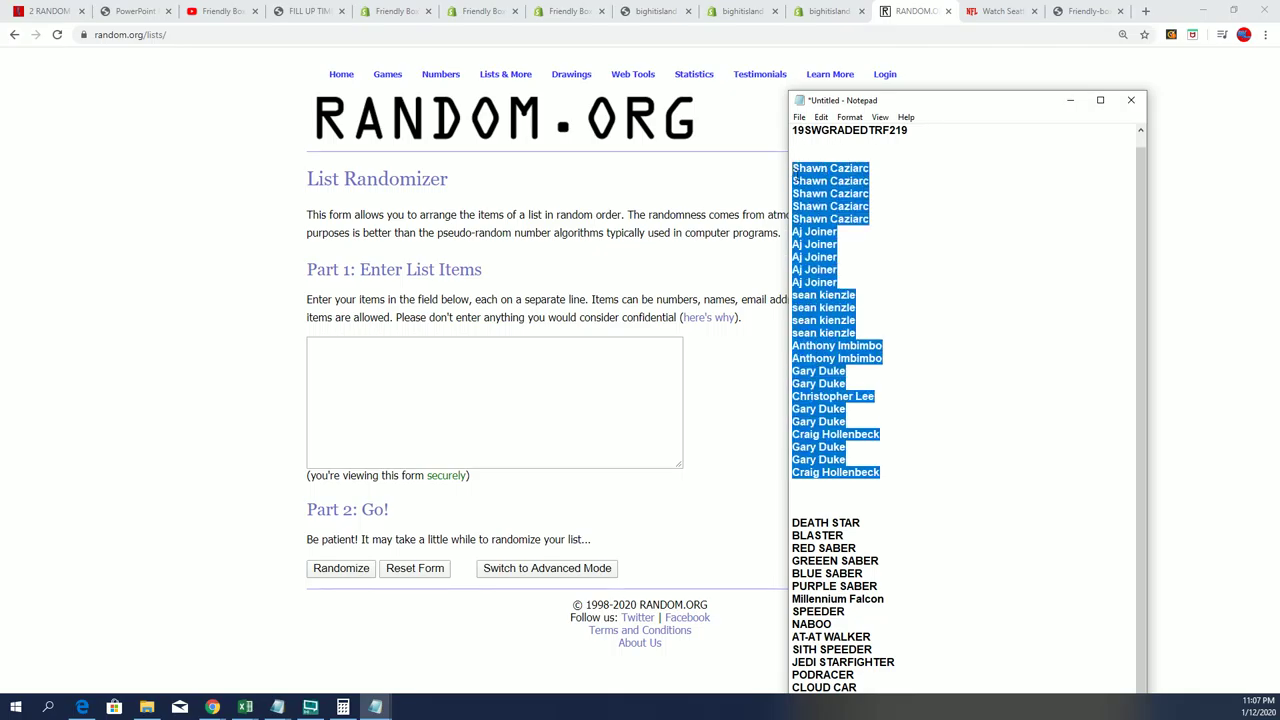
right_click(819, 184)
left_click(833, 225)
left_click(342, 350)
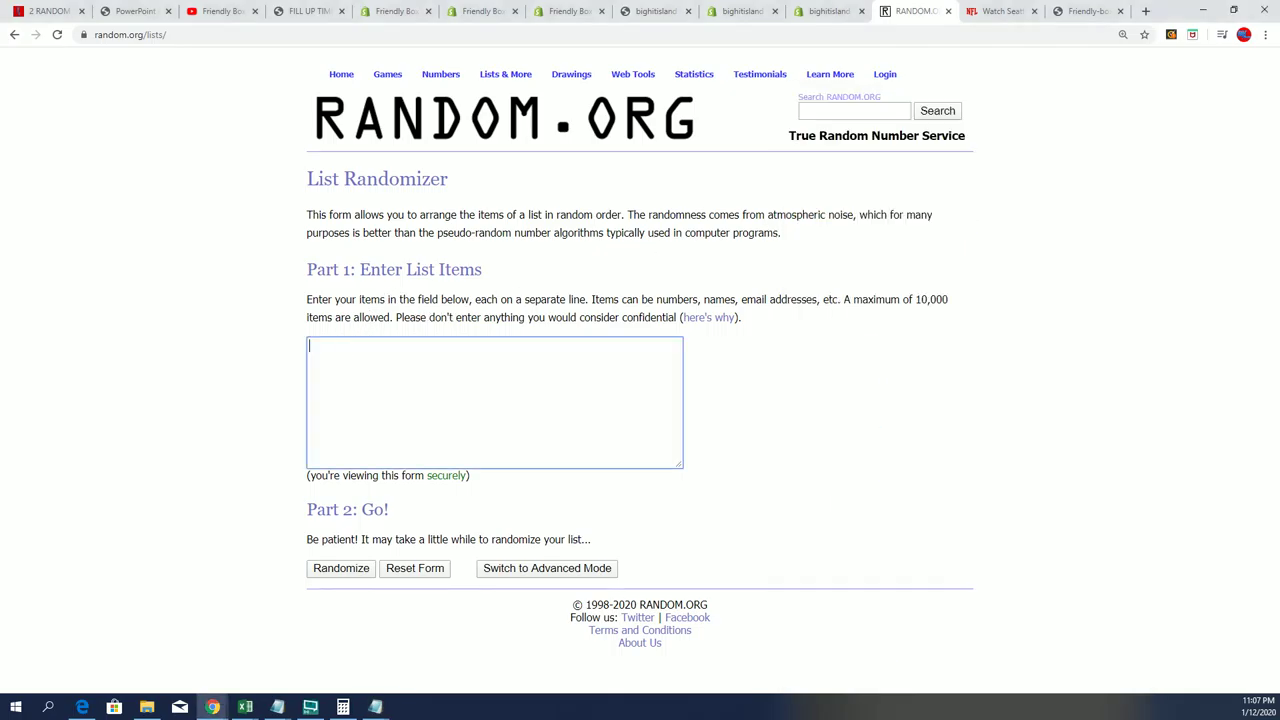
right_click(342, 348)
left_click(407, 453)
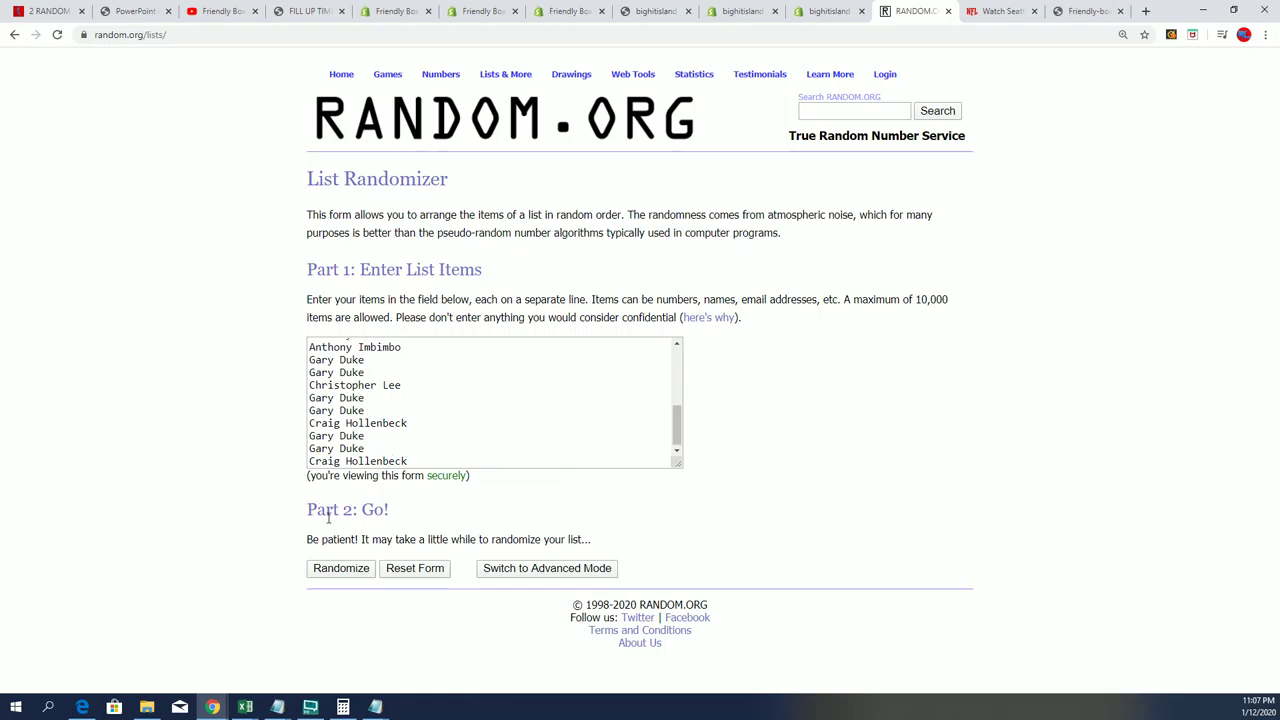
left_click(342, 570)
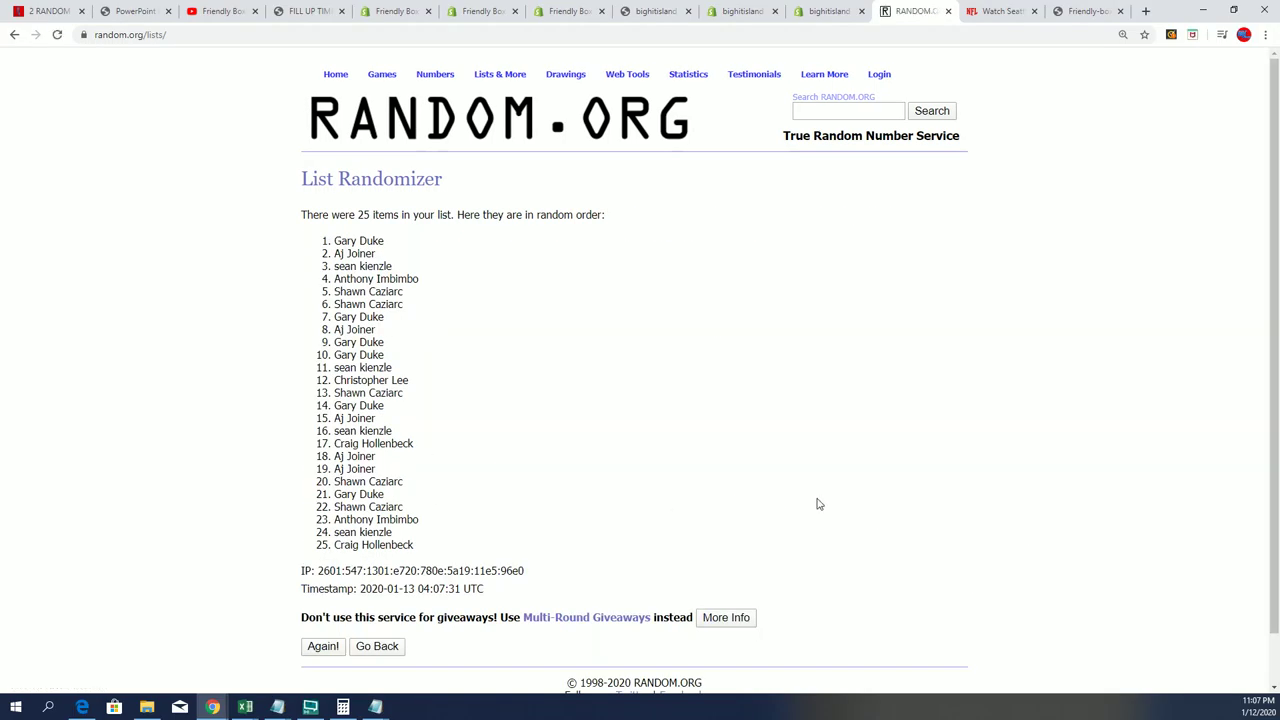
left_click_drag(370, 212, 280, 232)
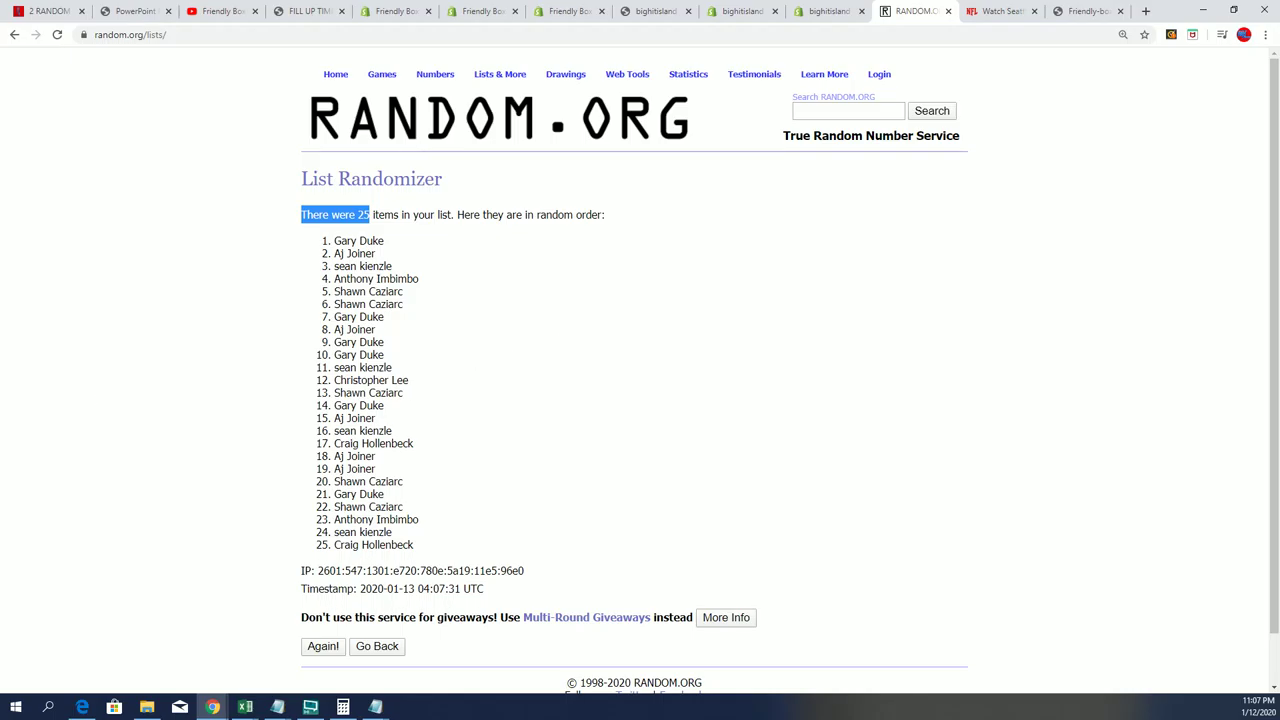
- Load a fresh List Randomizer form, then move the Notepad window aside and minimize it
key("alt+Tab")
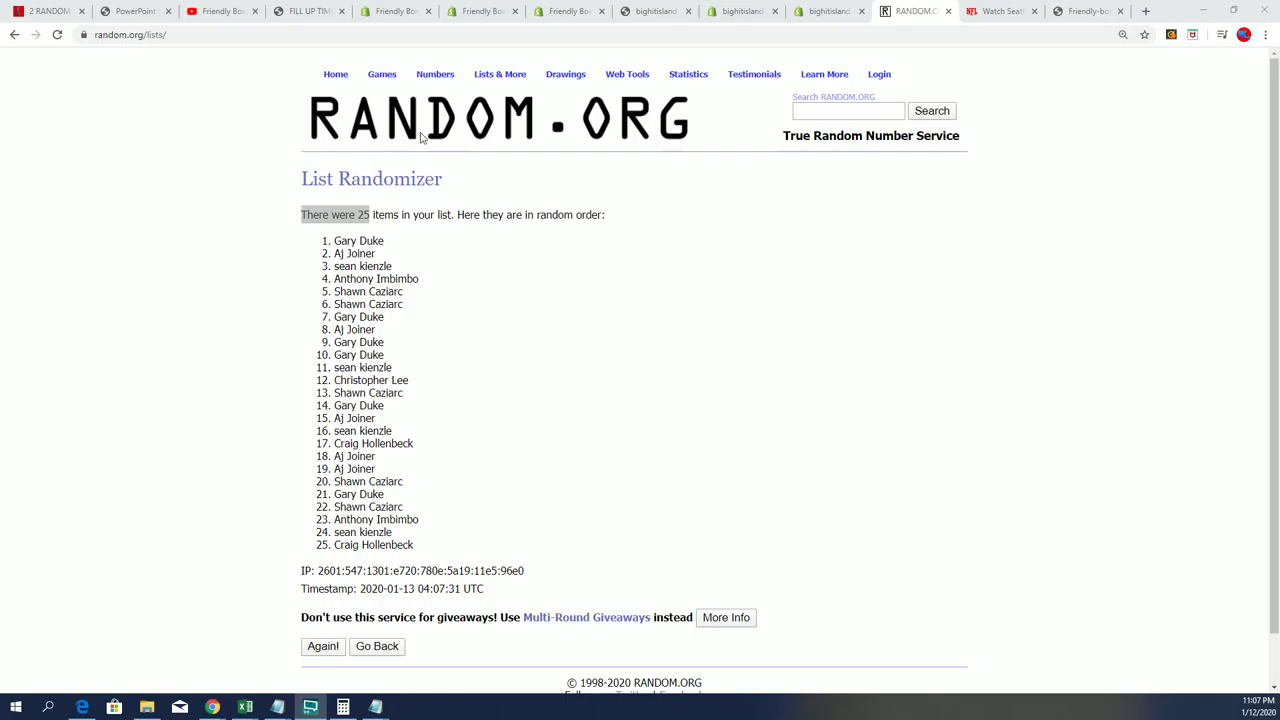
left_click(510, 92)
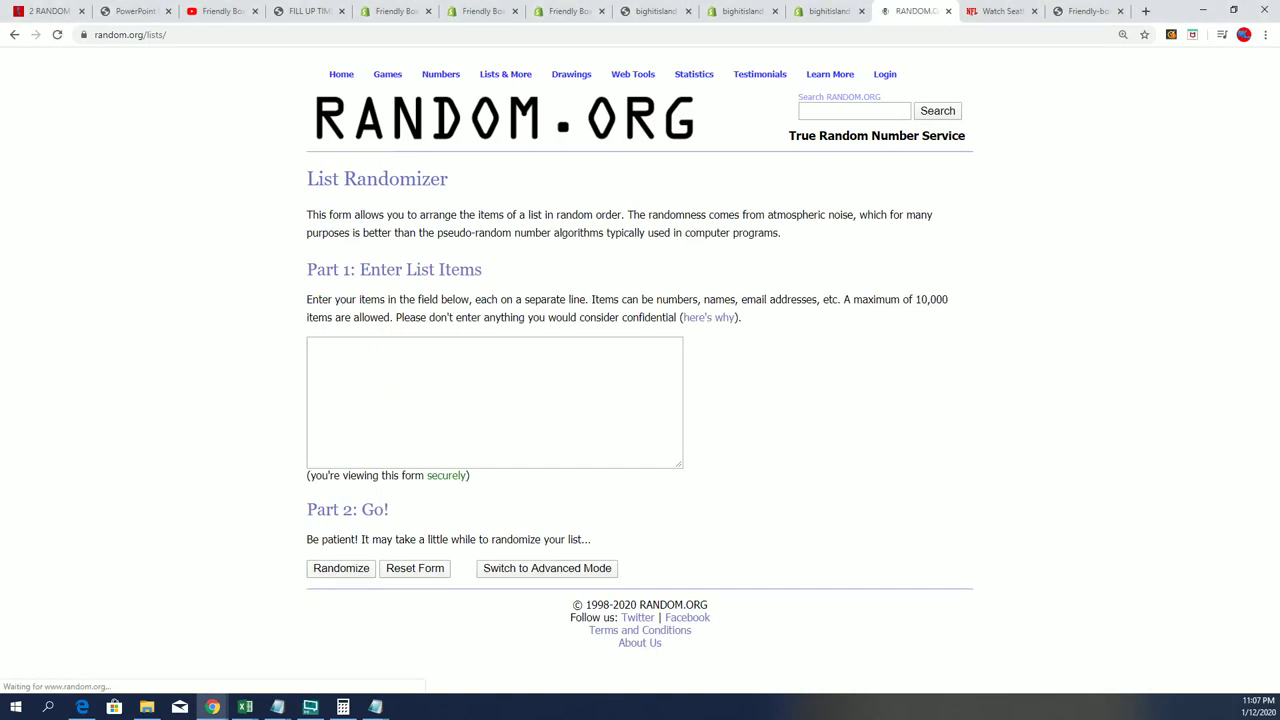
key("alt+Tab")
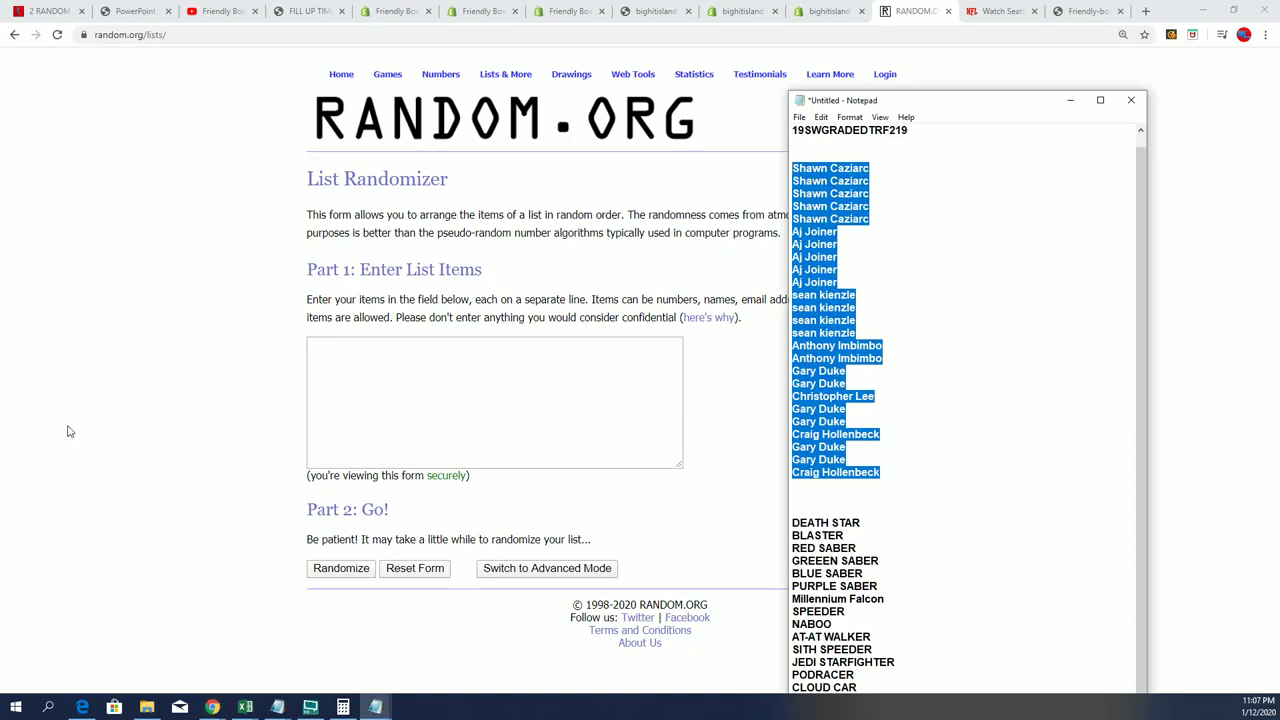
left_click_drag(976, 107, 1026, 111)
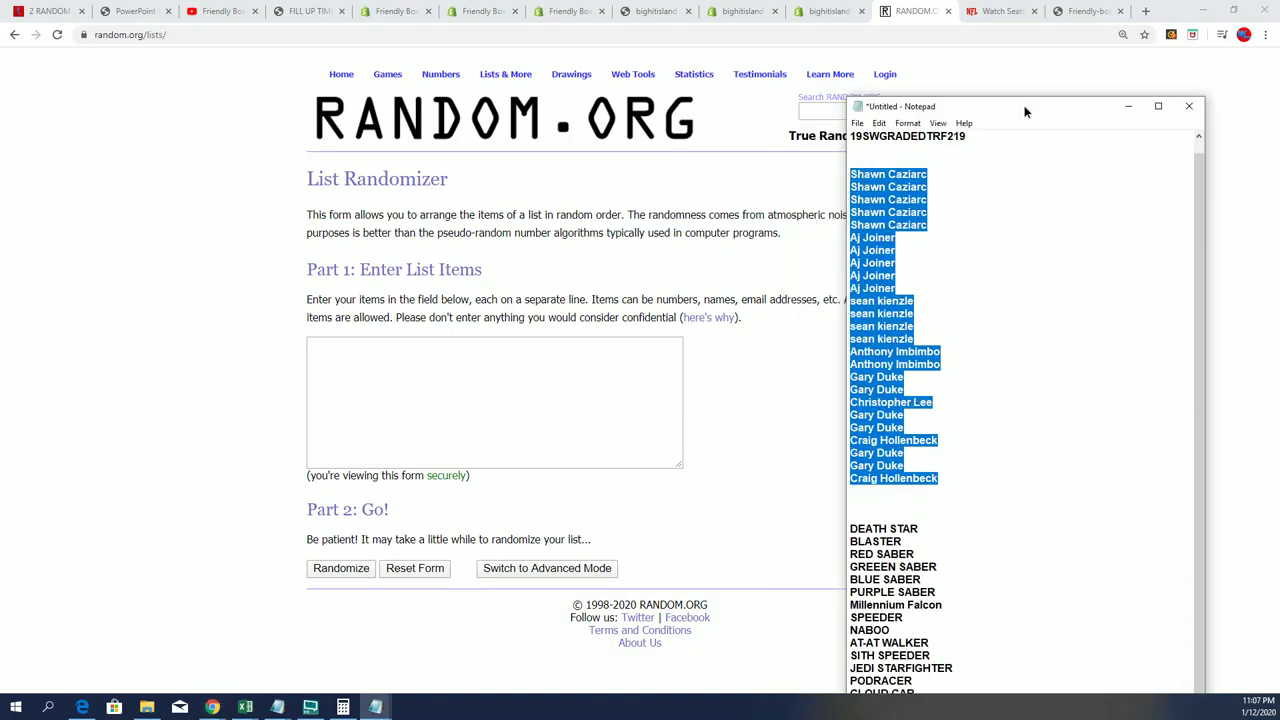
left_click(1128, 106)
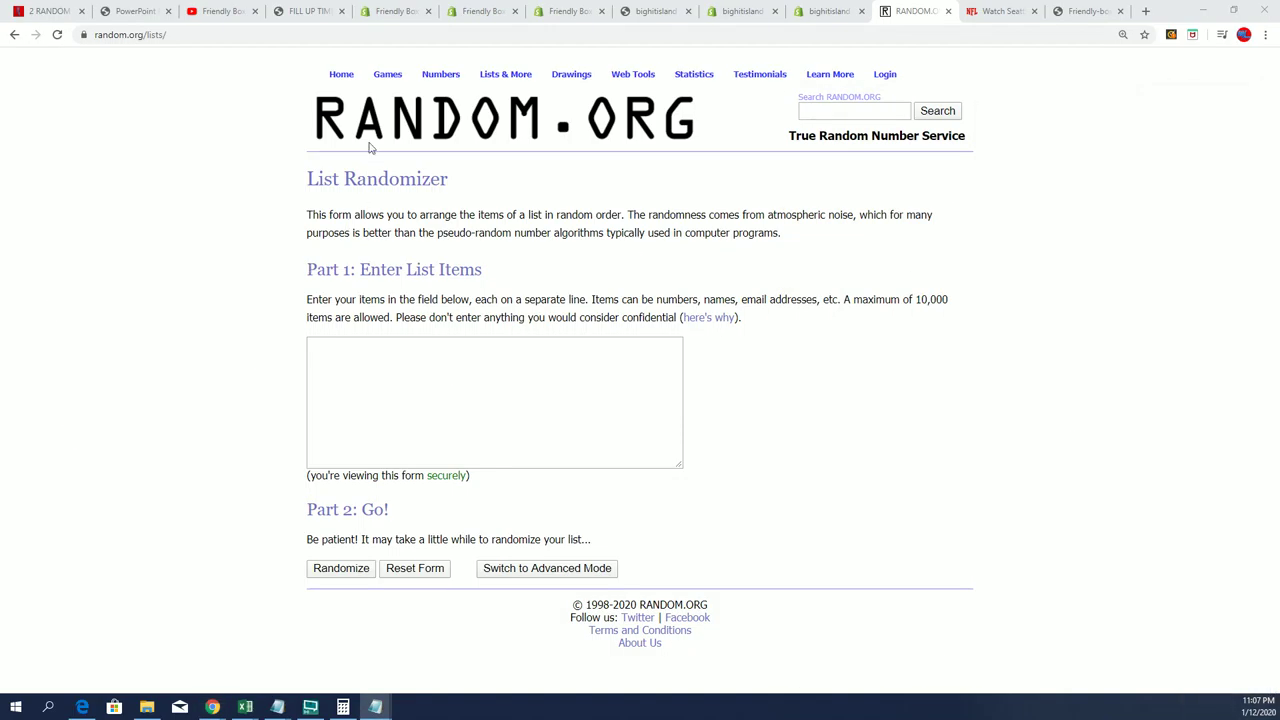